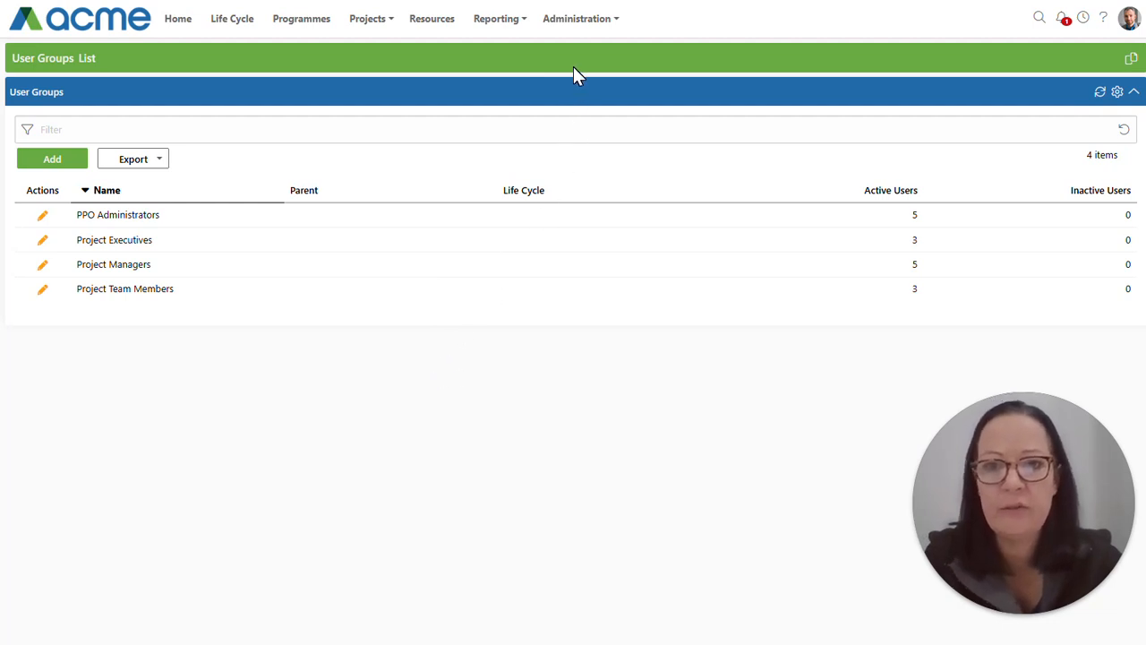
# Step: Look over the Security options in the Administration area and the existing groups in the User Groups list
pyautogui.click(563, 18)
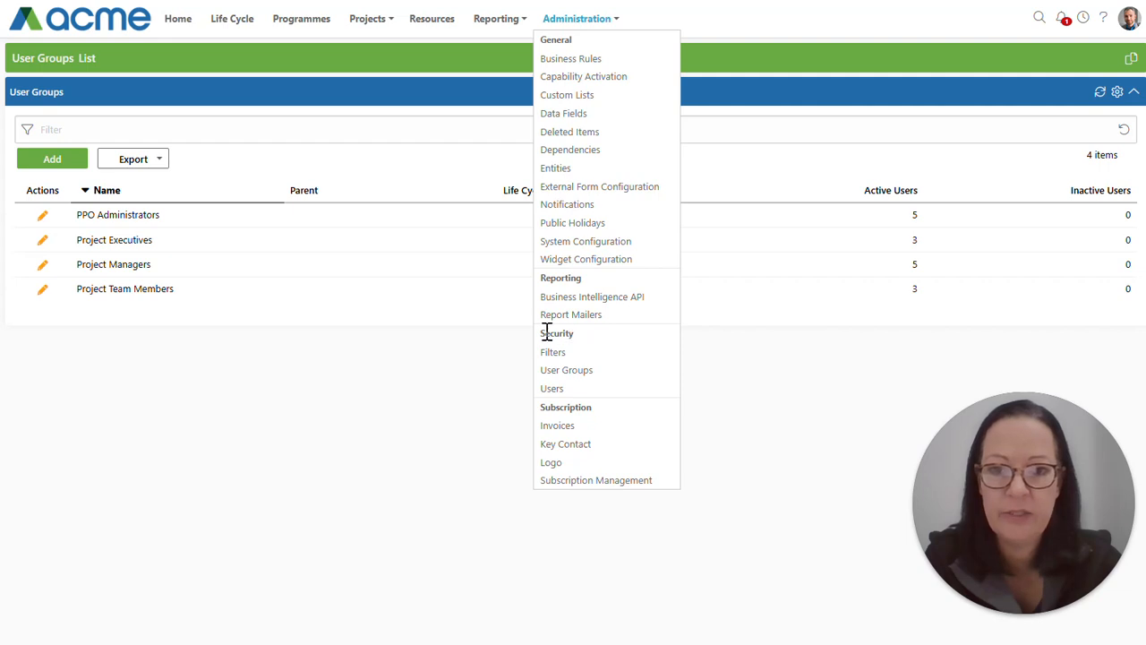
pyautogui.click(410, 382)
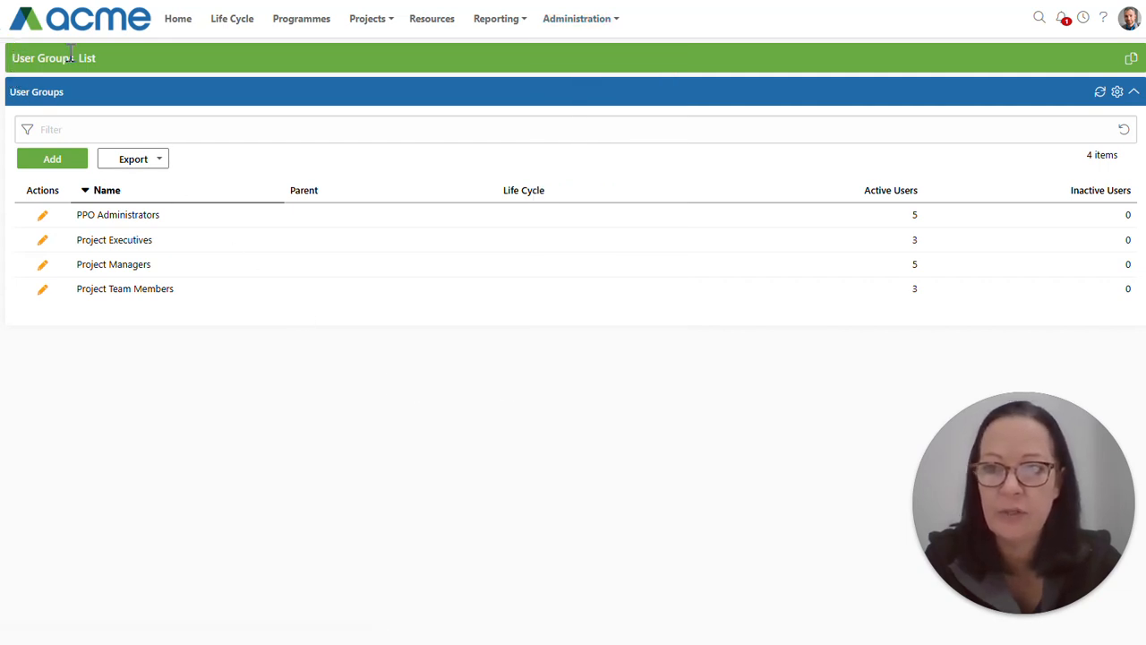
pyautogui.moveTo(12, 60); pyautogui.dragTo(104, 55)
pyautogui.click(169, 58)
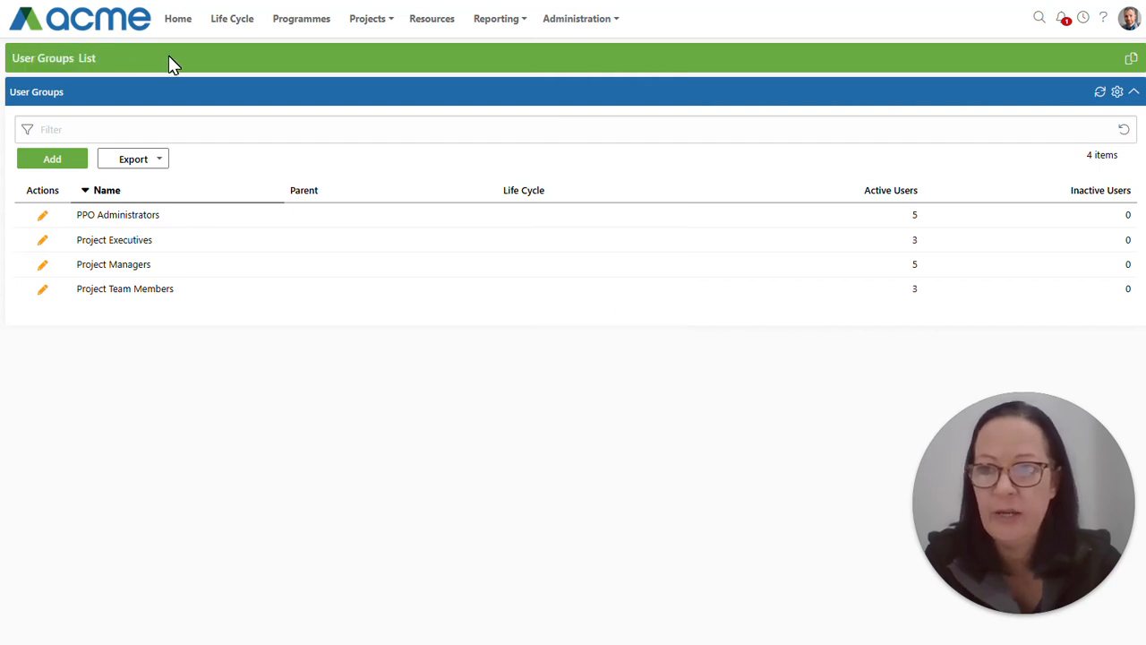
pyautogui.click(128, 158)
pyautogui.click(82, 213)
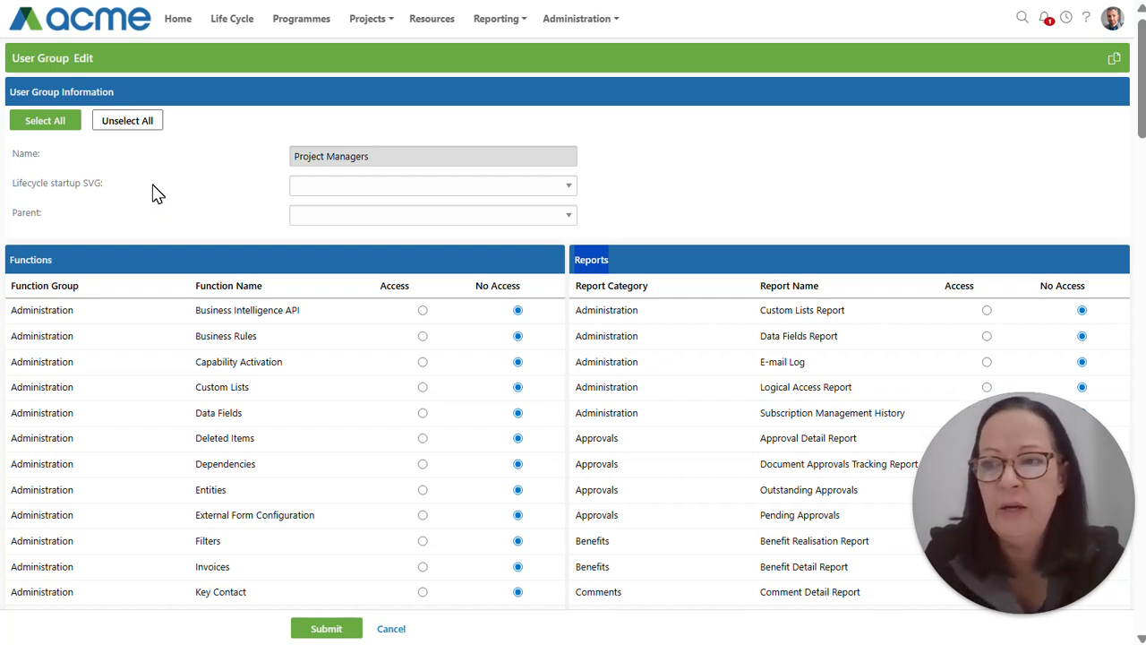
# Step: Examine the Functions and Reports access sections of the Project Managers user group
pyautogui.moveTo(67, 267); pyautogui.dragTo(9, 269)
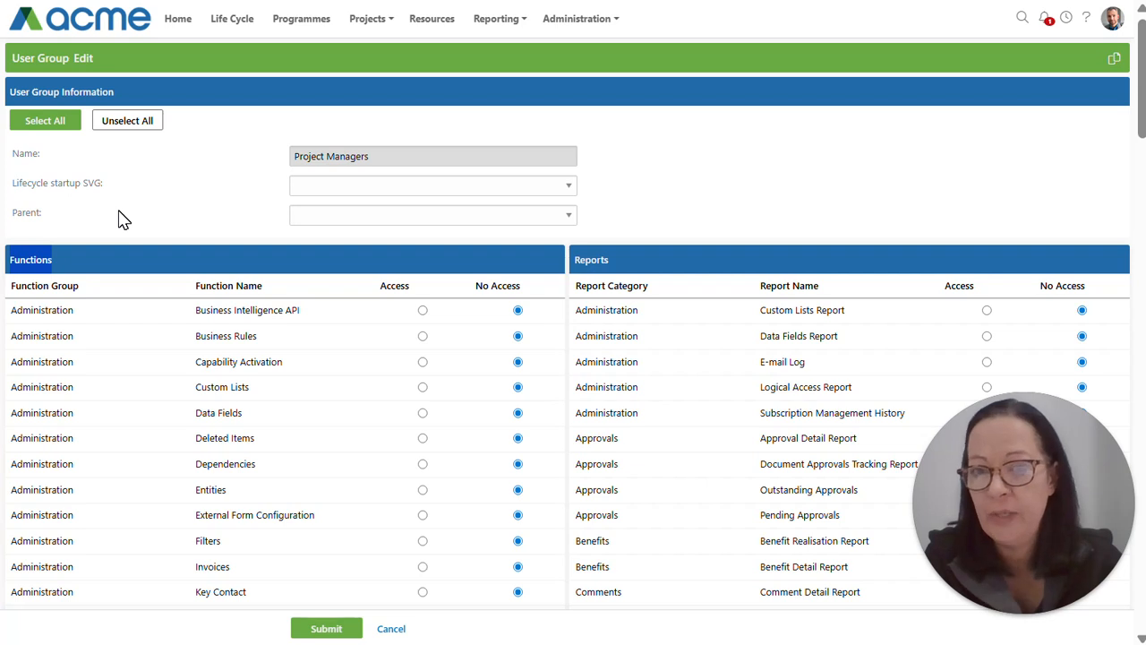
pyautogui.moveTo(614, 259)
pyautogui.mouseDown()
pyautogui.moveTo(575, 261)
pyautogui.moveTo(608, 260)
pyautogui.mouseUp()
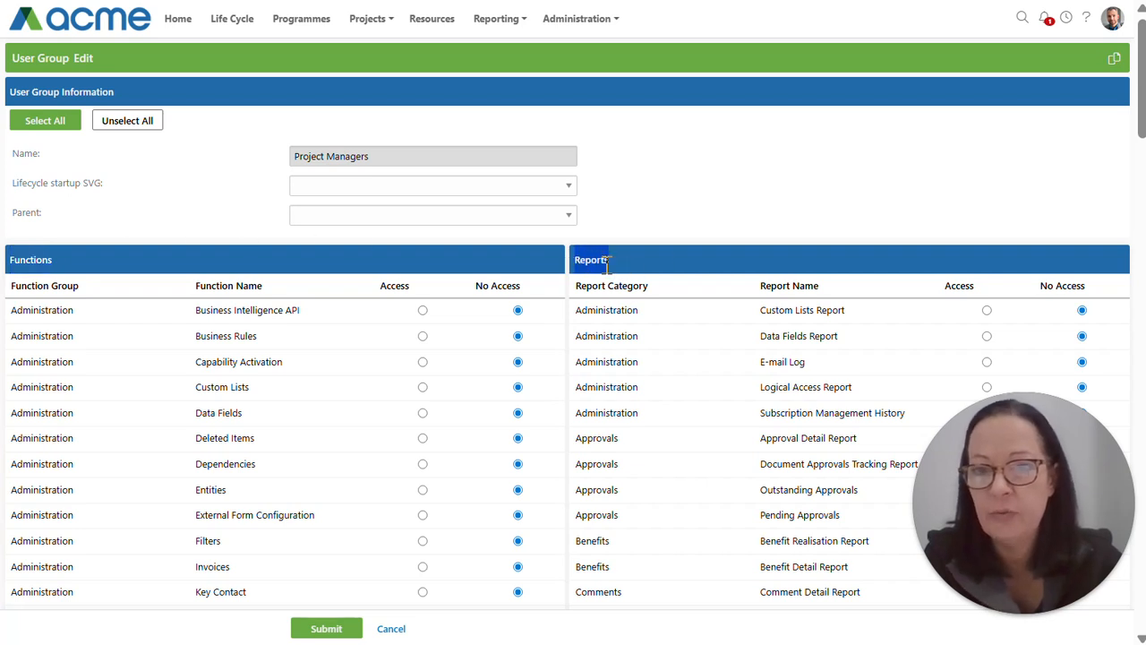
pyautogui.click(275, 208)
# Step: Compare the navigation options and account details of the PPO Administrators login with those of a project manager login
pyautogui.click(1111, 20)
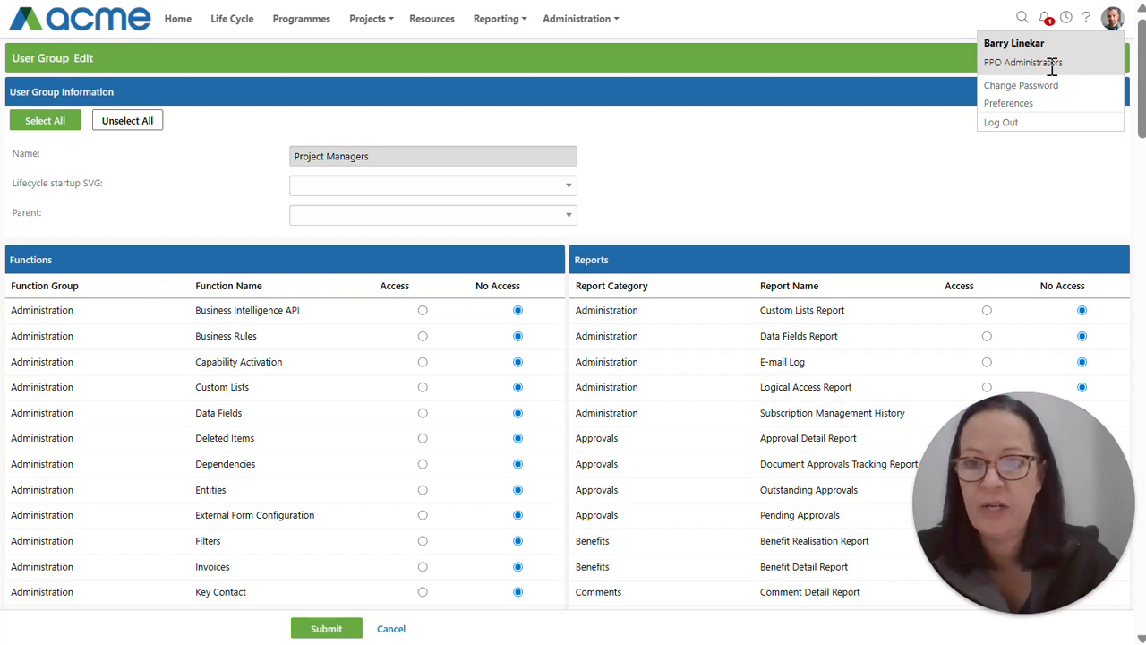
pyautogui.click(595, 18)
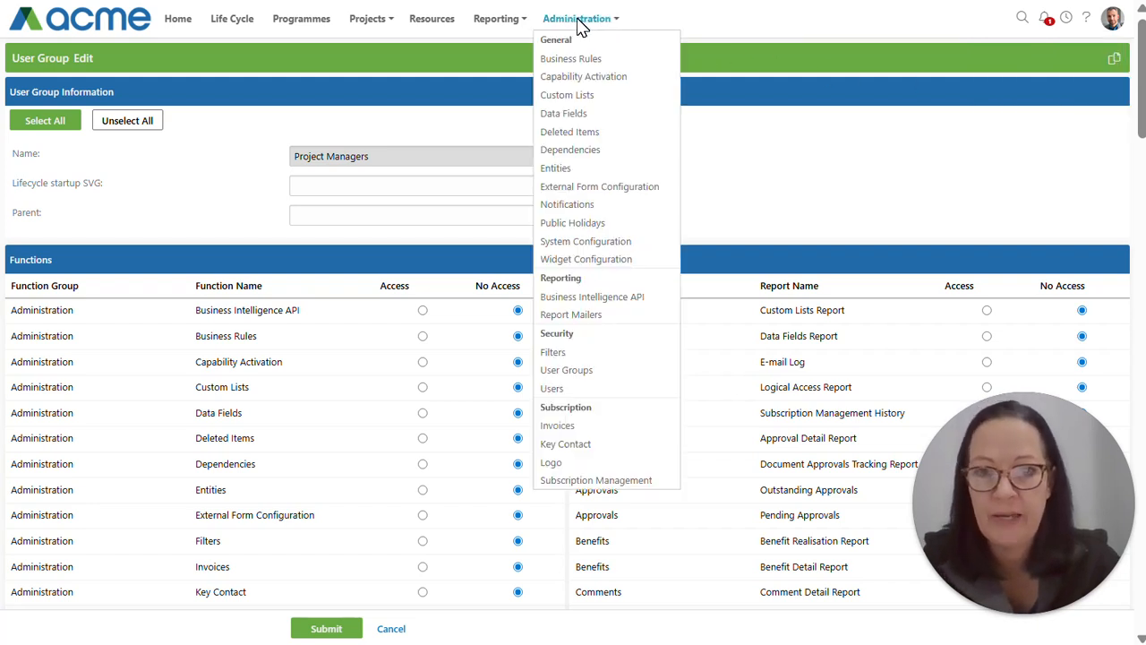
pyautogui.click(188, 197)
pyautogui.moveTo(391, 157); pyautogui.dragTo(268, 162)
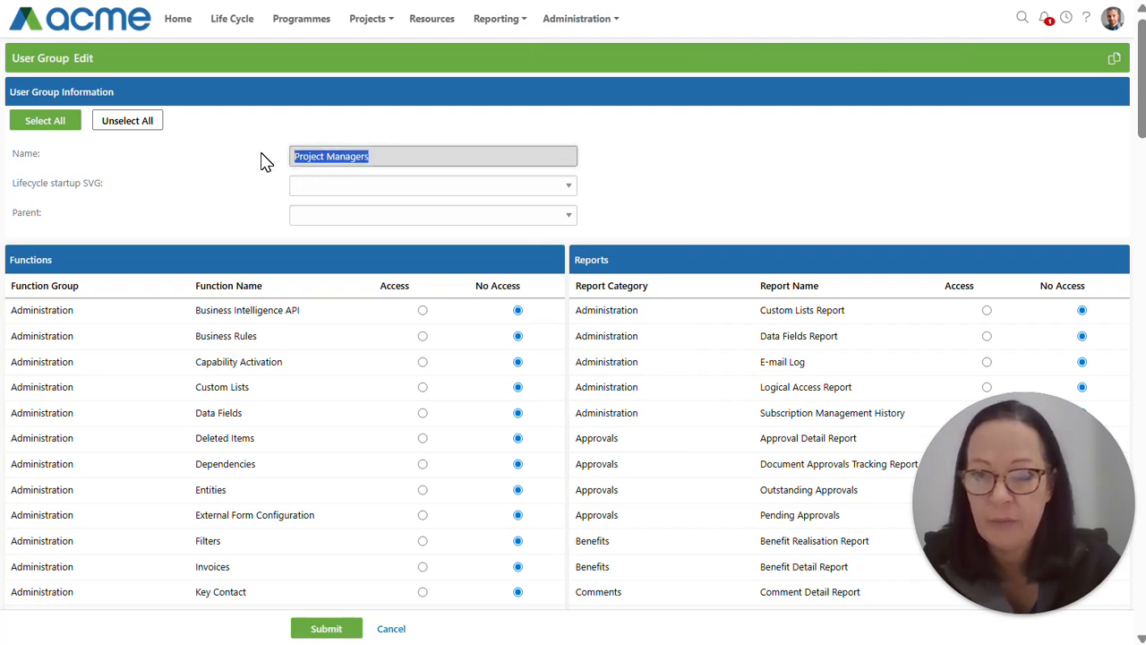
pyautogui.click(240, 163)
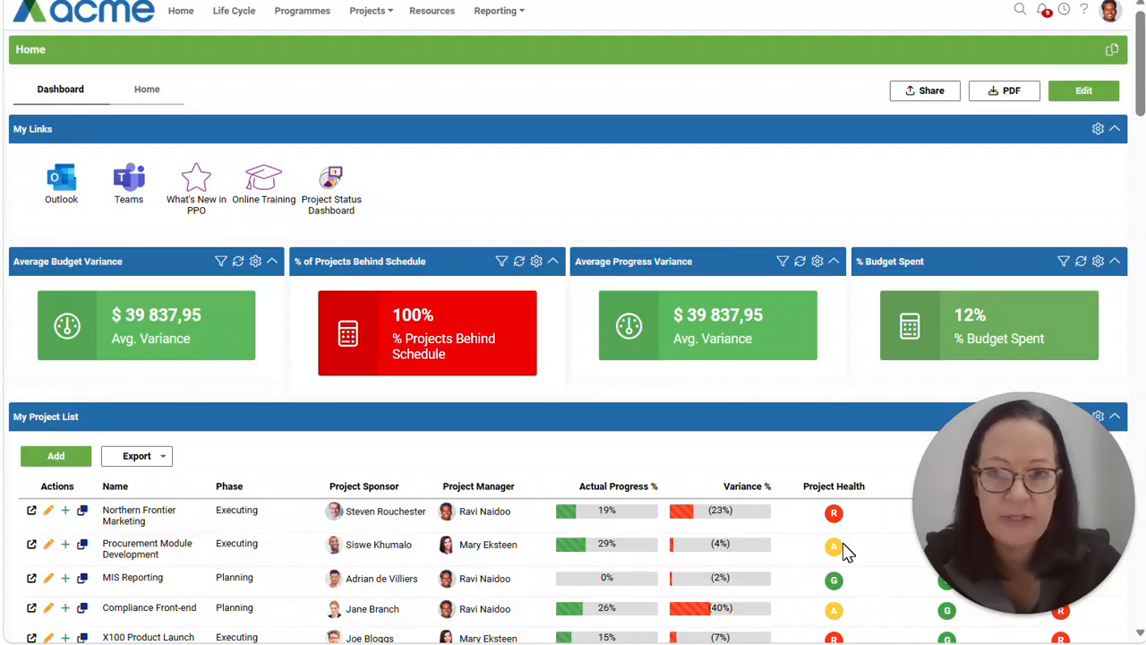
pyautogui.click(1110, 11)
pyautogui.click(1084, 9)
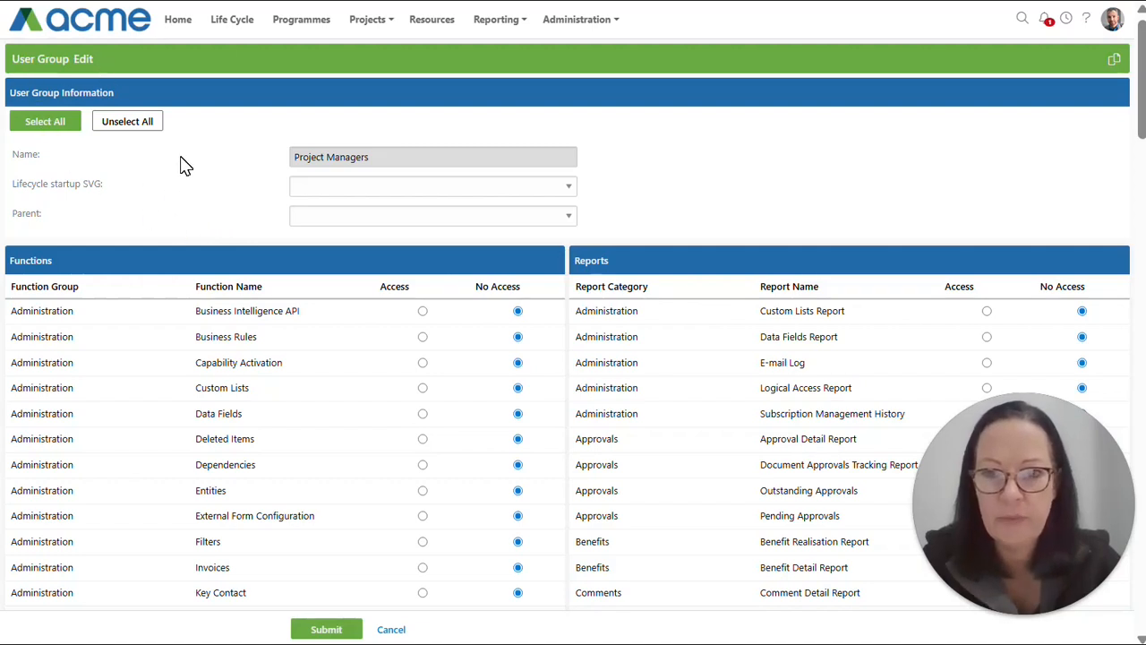
# Step: Examine the Project Managers group's function access, especially the Add, Edit, View and Delete Decision rights
pyautogui.moveTo(56, 267); pyautogui.dragTo(5, 262)
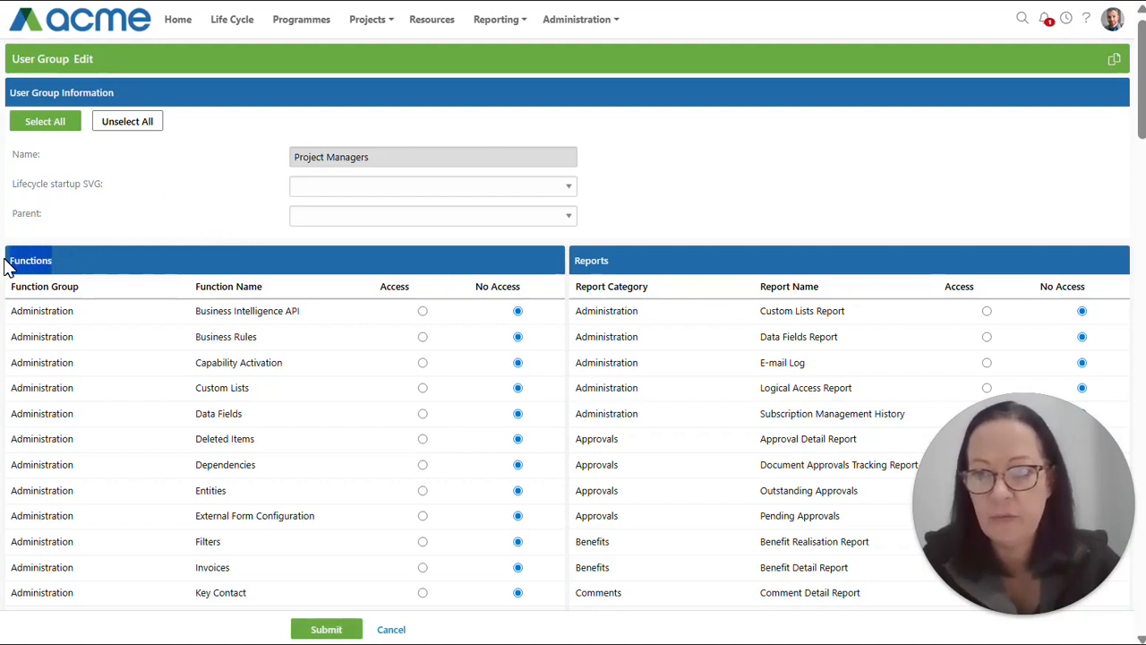
pyautogui.click(117, 219)
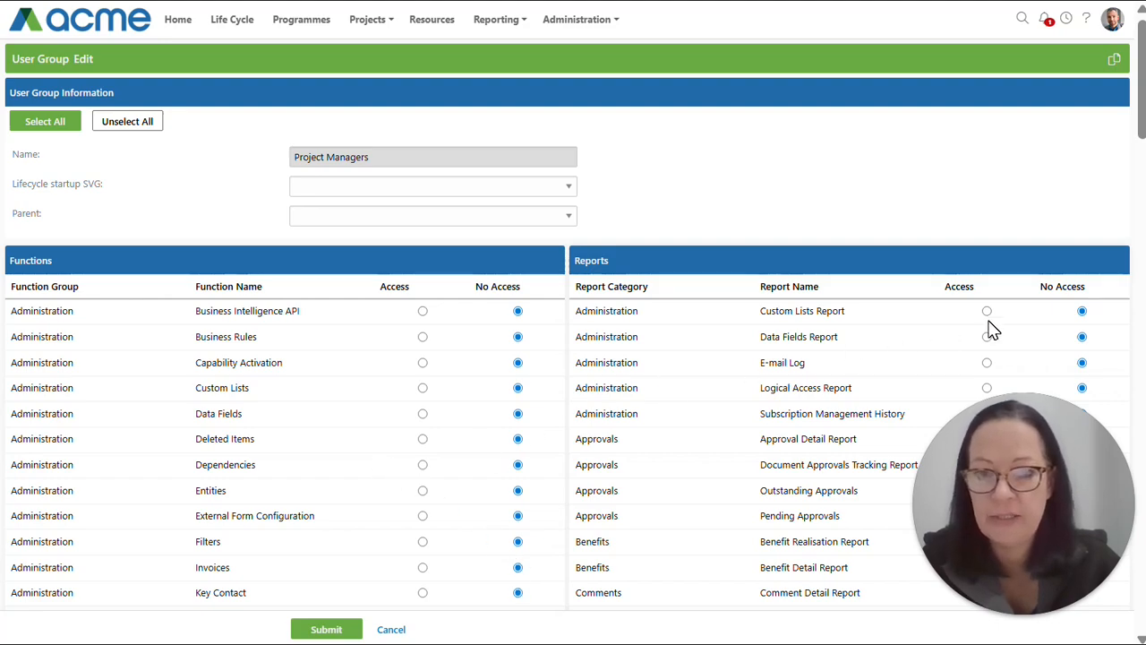
pyautogui.scroll(-8, 424, 478)
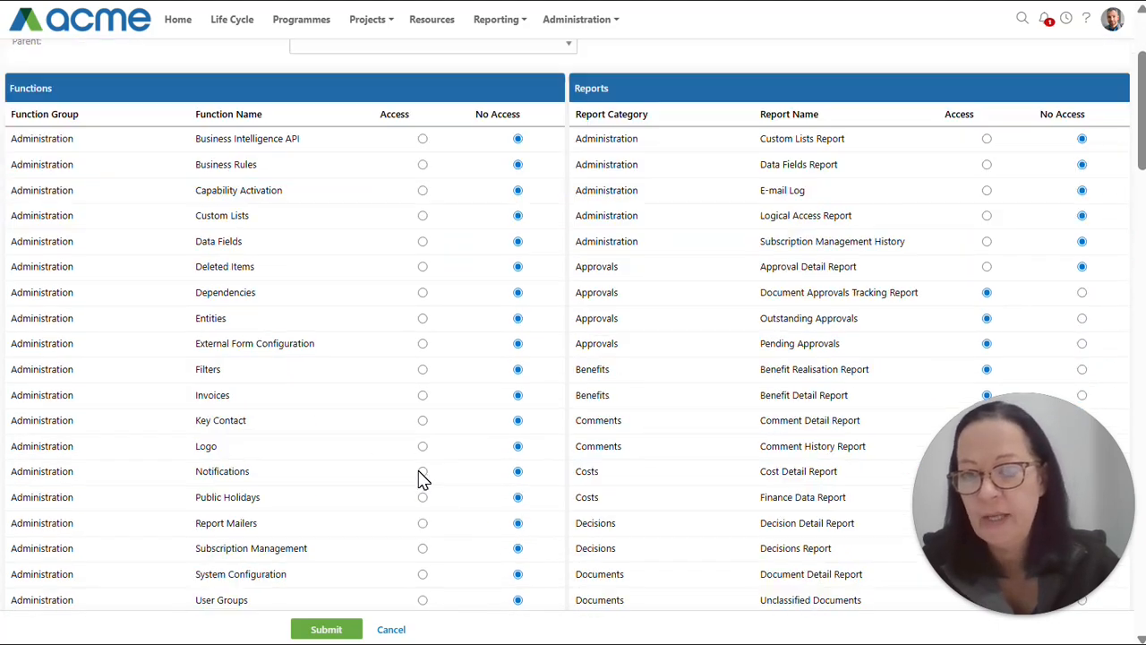
pyautogui.scroll(-2, 425, 479)
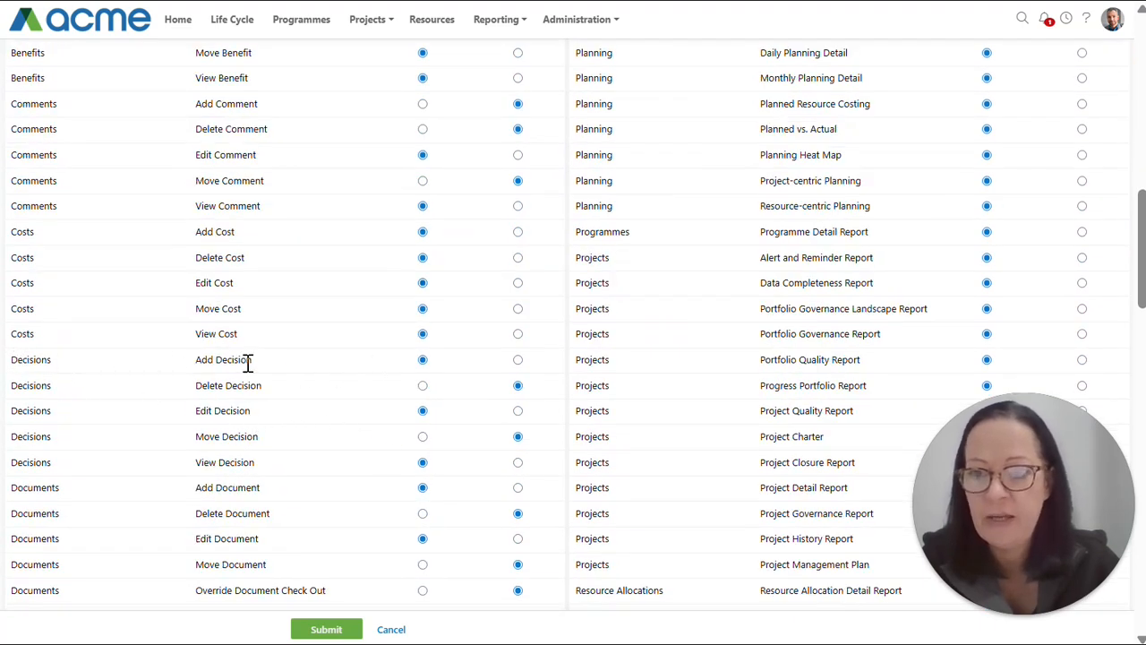
pyautogui.tripleClick(213, 360)
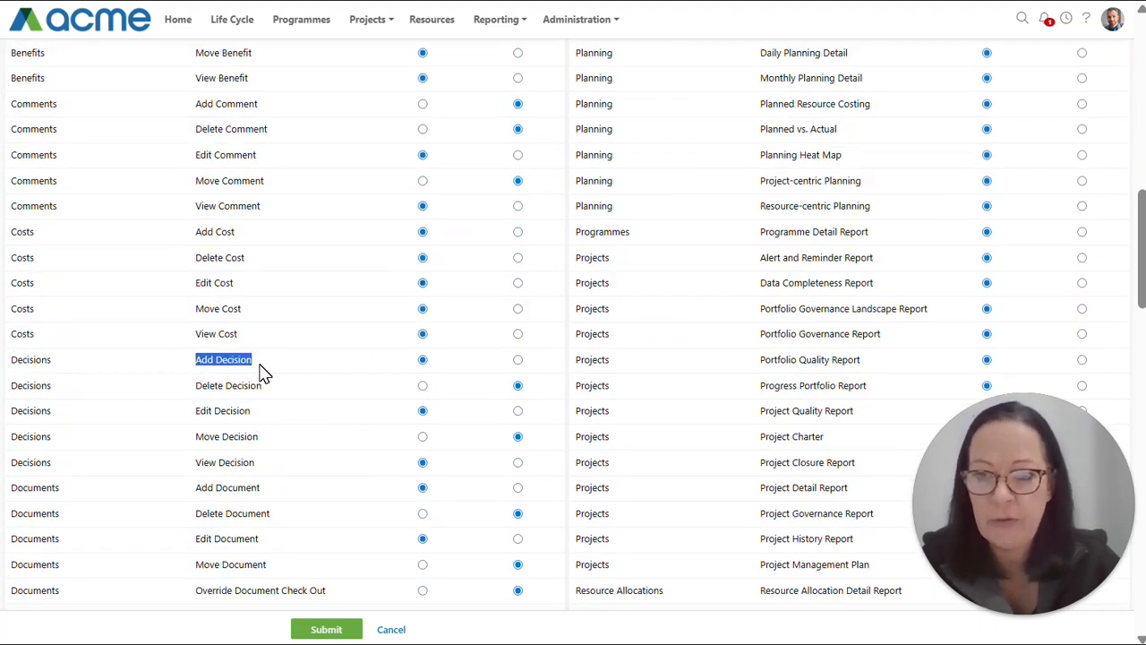
pyautogui.moveTo(195, 410); pyautogui.dragTo(249, 410)
pyautogui.moveTo(196, 462); pyautogui.dragTo(256, 462)
pyautogui.moveTo(195, 394); pyautogui.dragTo(281, 394)
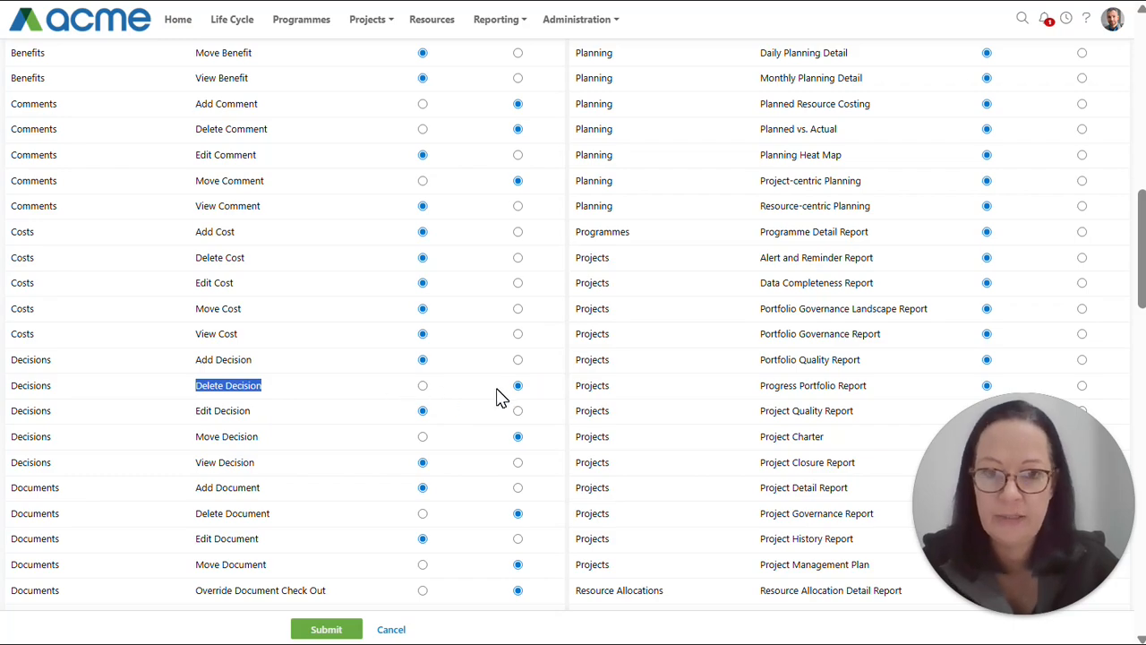
pyautogui.moveTo(1142, 231)
pyautogui.mouseDown()
pyautogui.moveTo(1141, 78)
pyautogui.moveTo(1142, 500)
pyautogui.moveTo(1142, 90)
pyautogui.mouseUp()
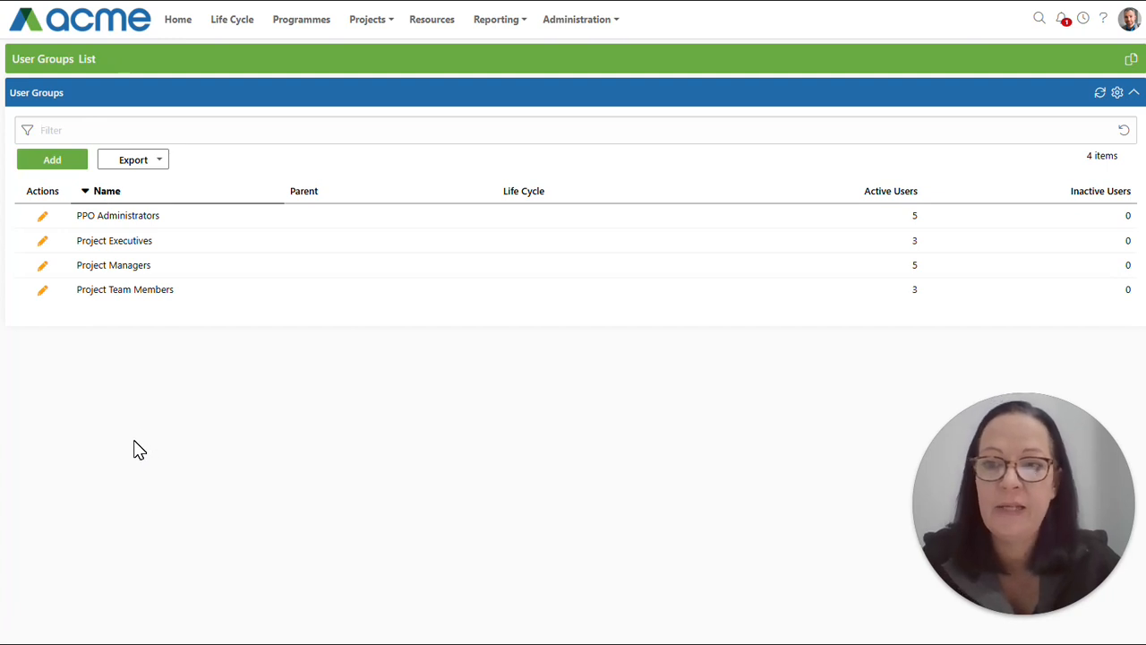
# Step: Start a new user group named Project Managers (External)
pyautogui.moveTo(76, 266); pyautogui.dragTo(161, 267)
pyautogui.click(172, 425)
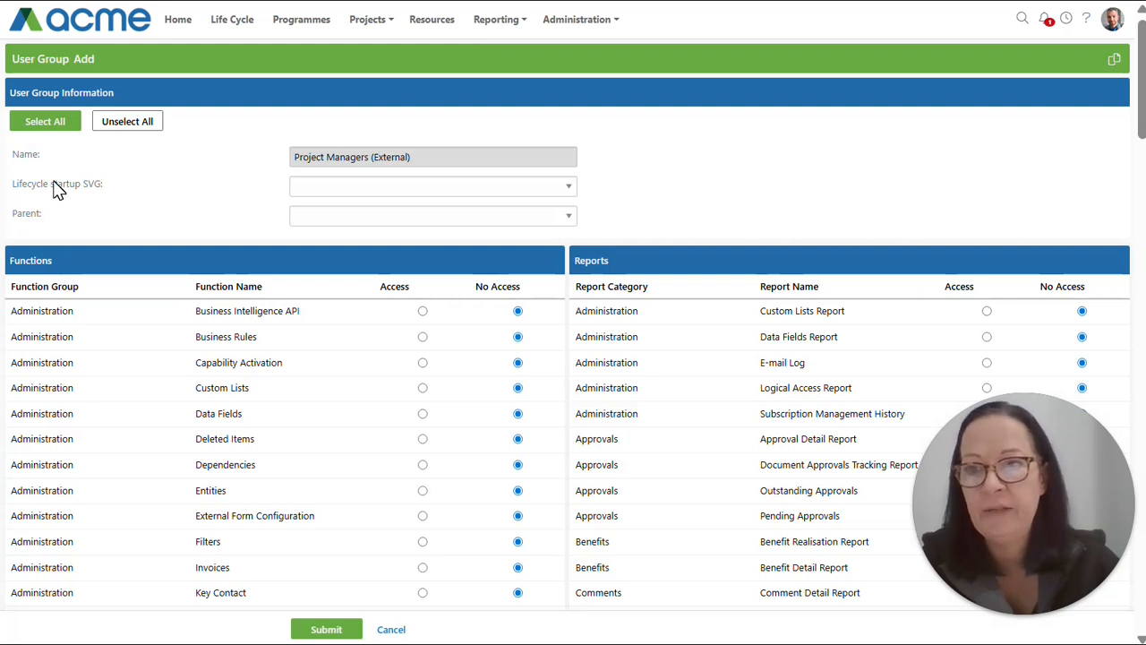
pyautogui.moveTo(10, 156); pyautogui.dragTo(76, 164)
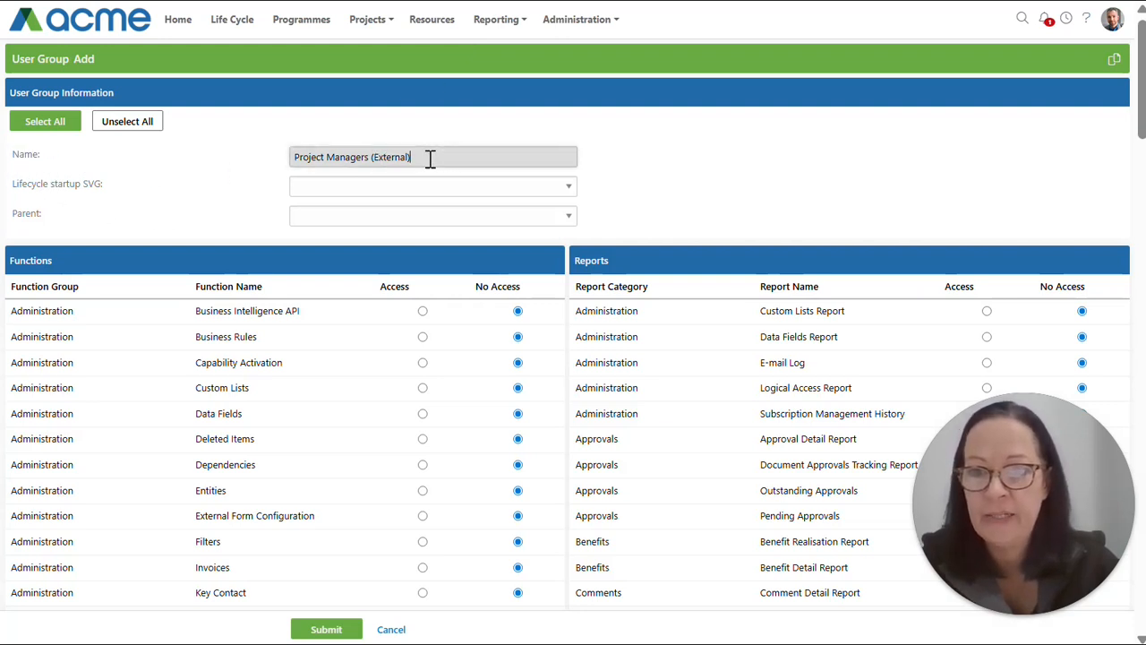
pyautogui.moveTo(445, 158); pyautogui.dragTo(269, 151)
pyautogui.click(240, 170)
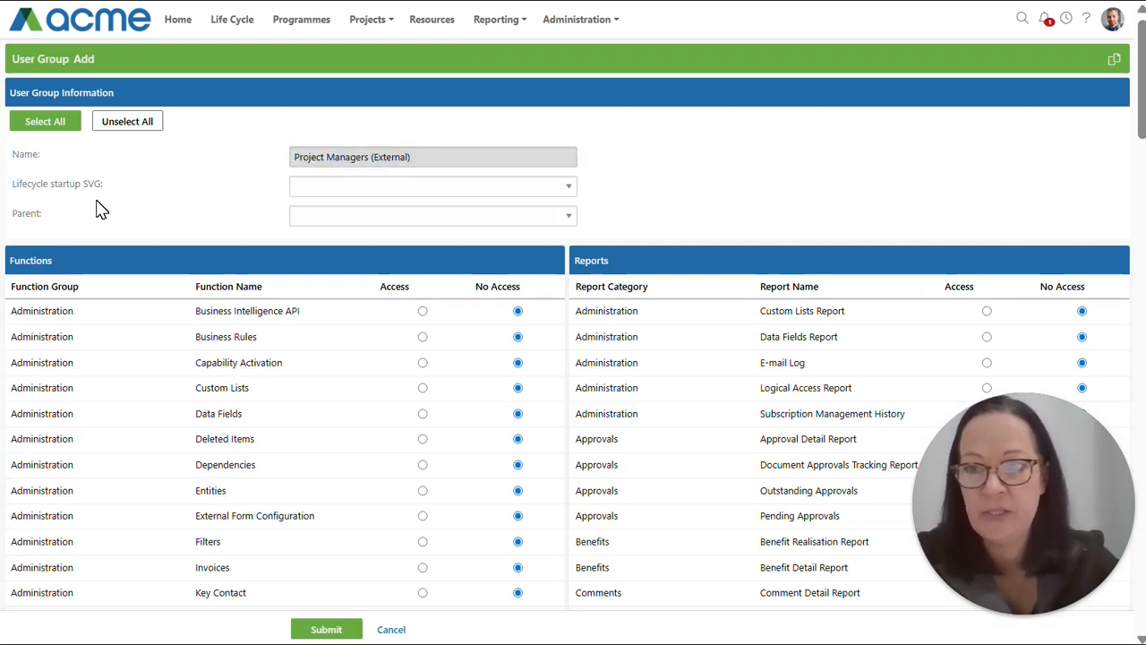
# Step: Review the available Lifecycle startup SVG choices and the new group's default function and report access
pyautogui.click(570, 191)
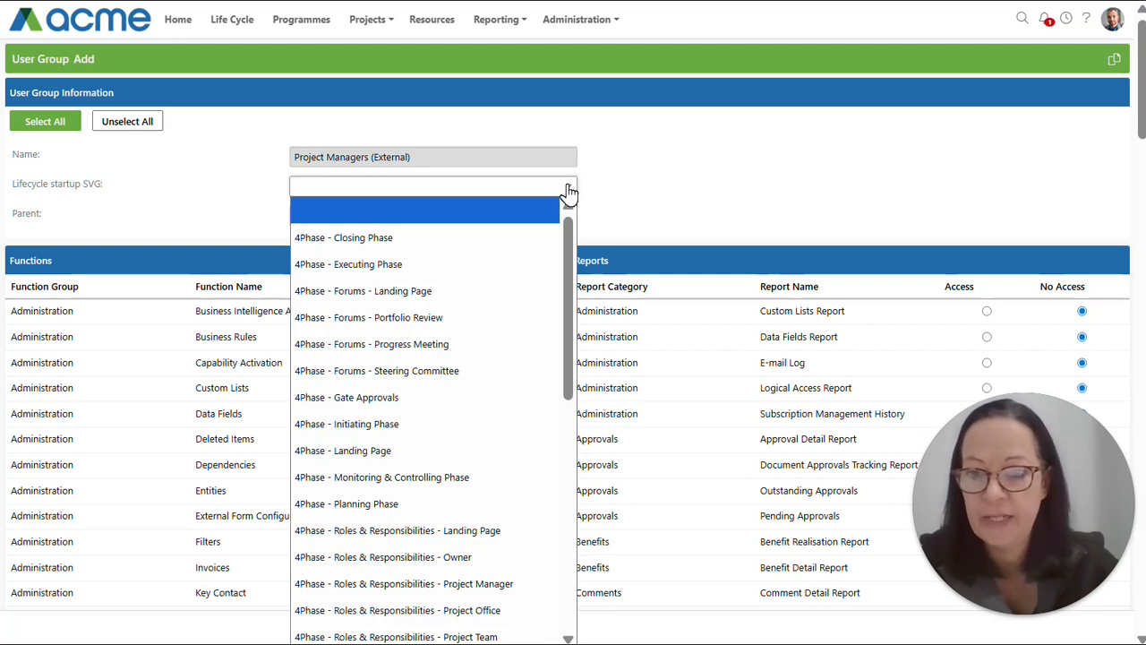
pyautogui.click(569, 191)
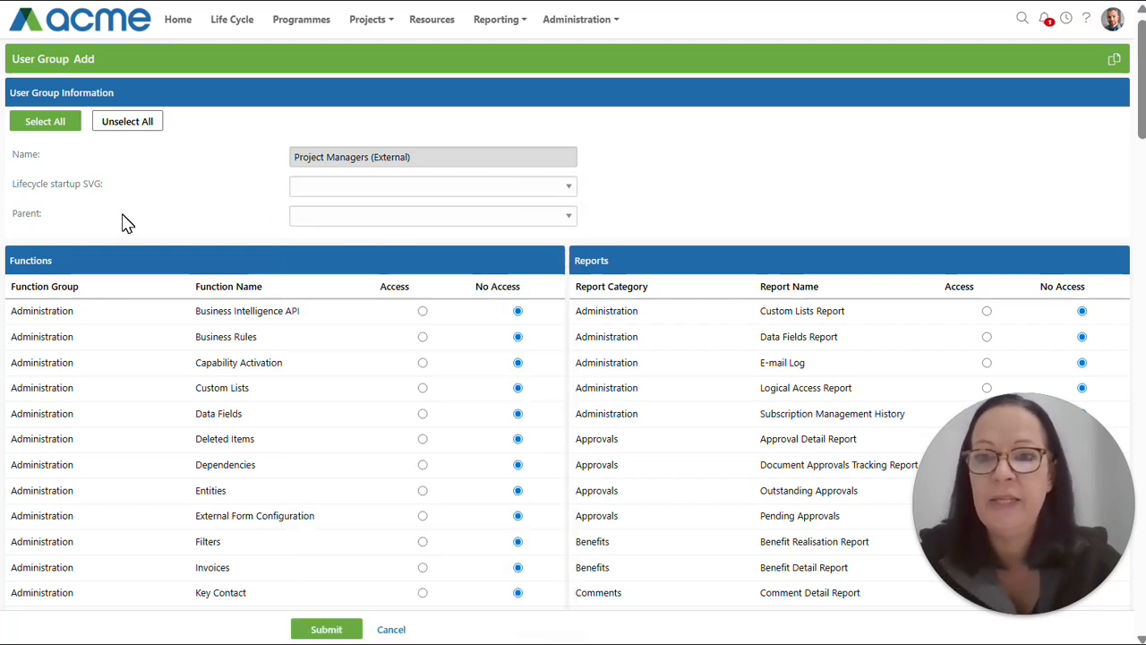
pyautogui.scroll(-8, 428, 500)
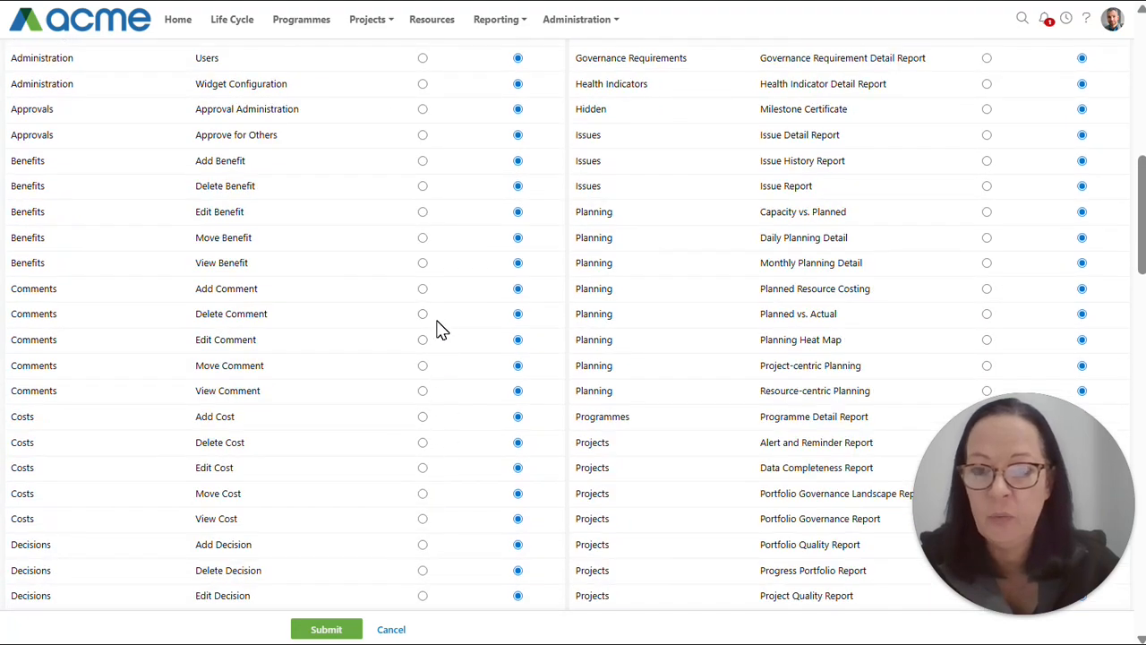
pyautogui.scroll(10, 439, 573)
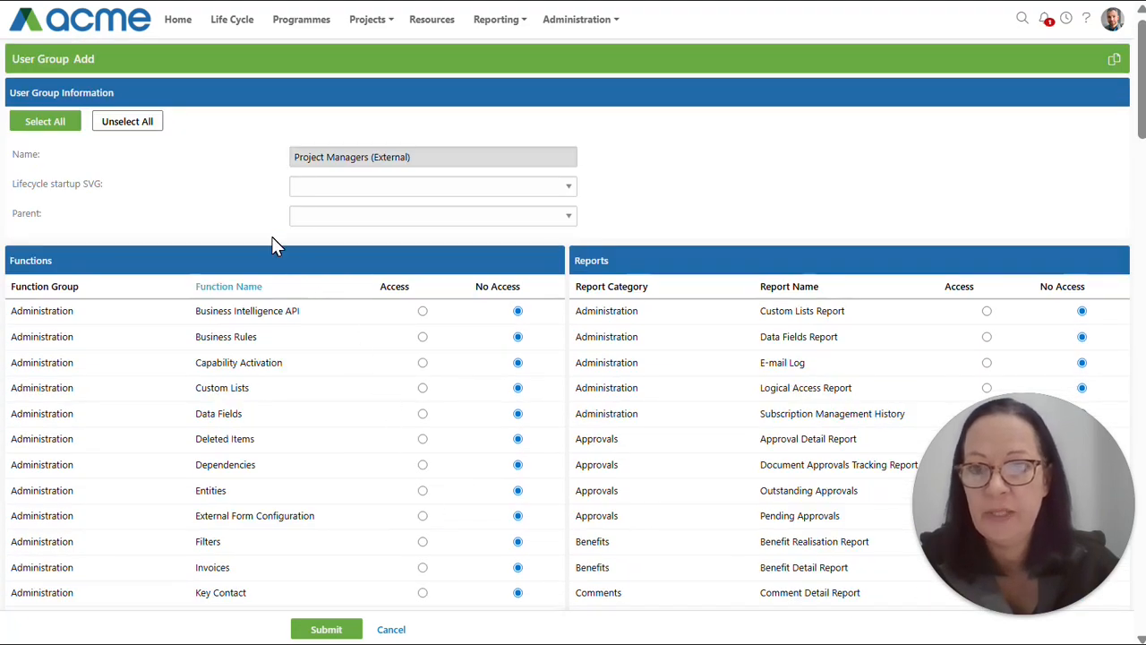
# Step: Set the new group's parent to Project Managers, check the inherited access rights and save the group
pyautogui.doubleClick(27, 215)
pyautogui.click(383, 219)
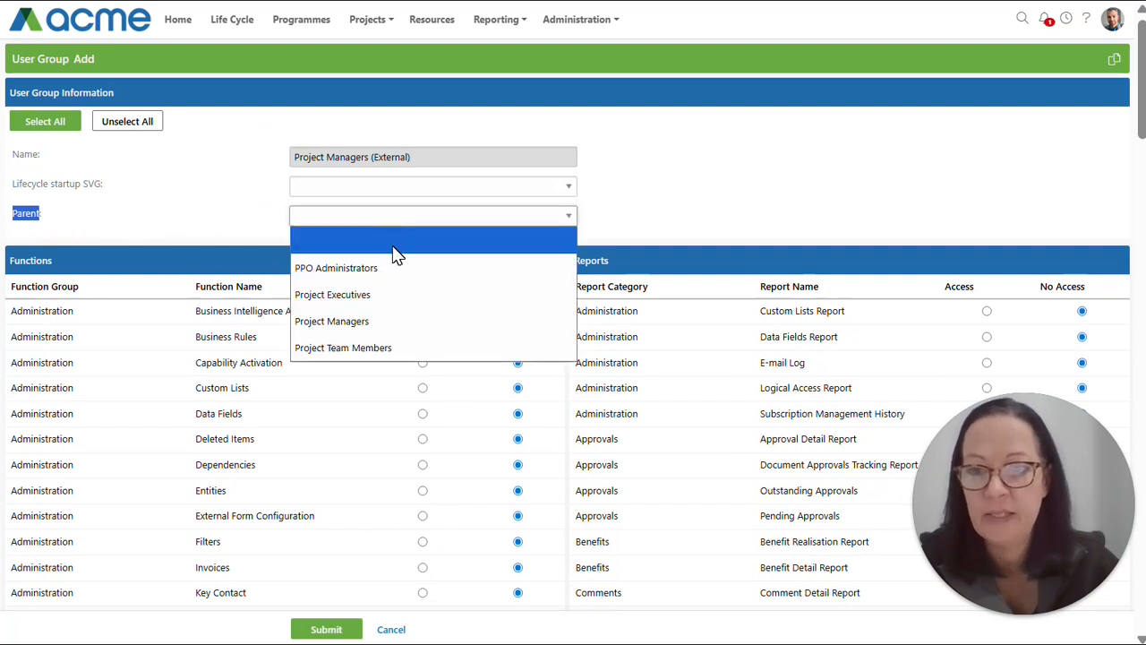
pyautogui.click(336, 324)
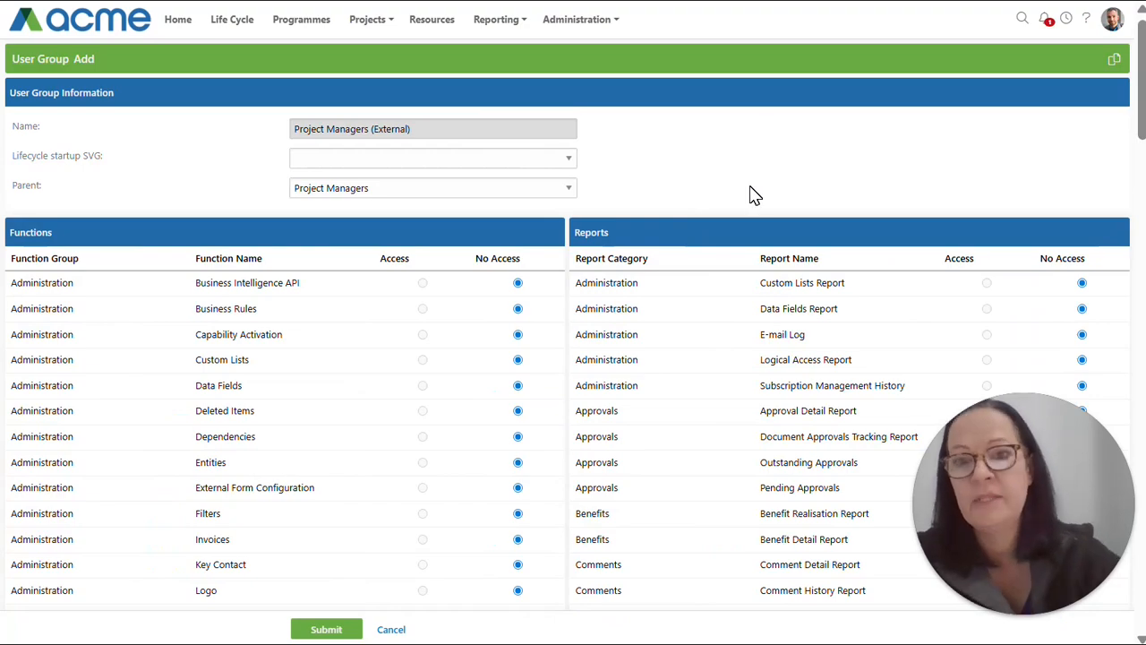
pyautogui.scroll(-6, 463, 427)
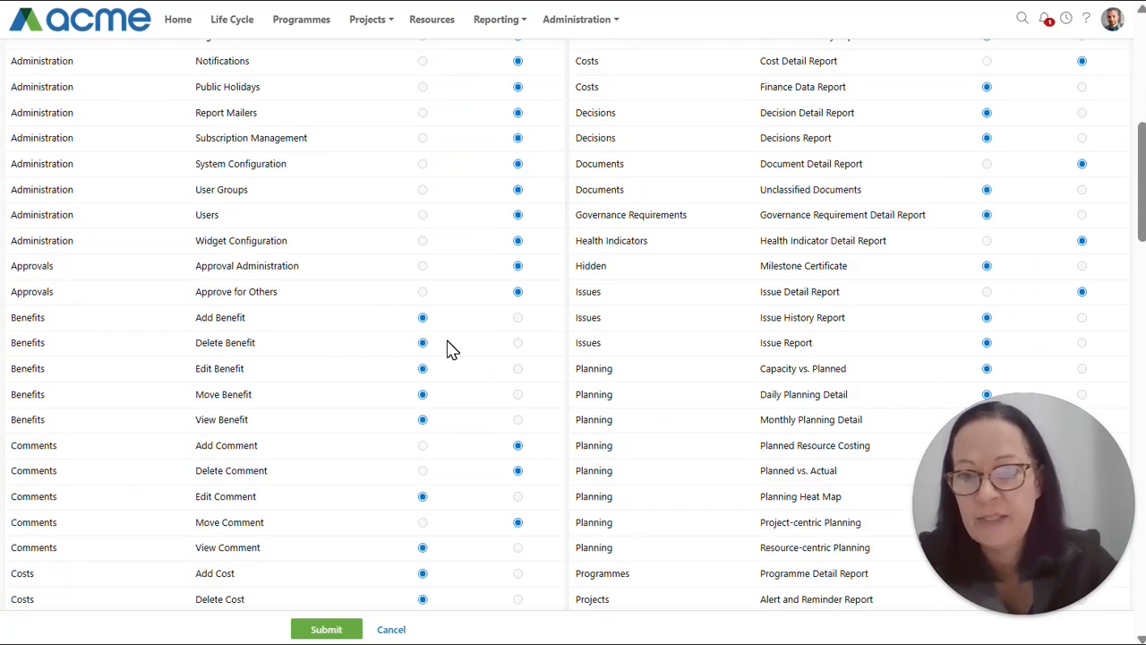
pyautogui.scroll(7, 427, 500)
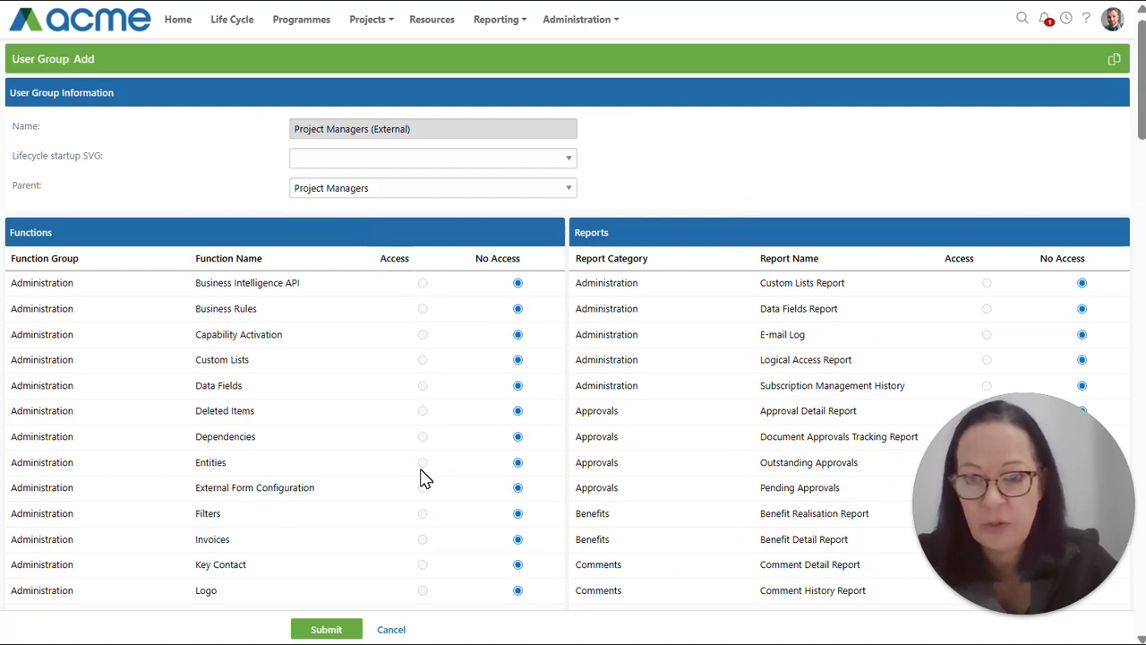
pyautogui.click(327, 631)
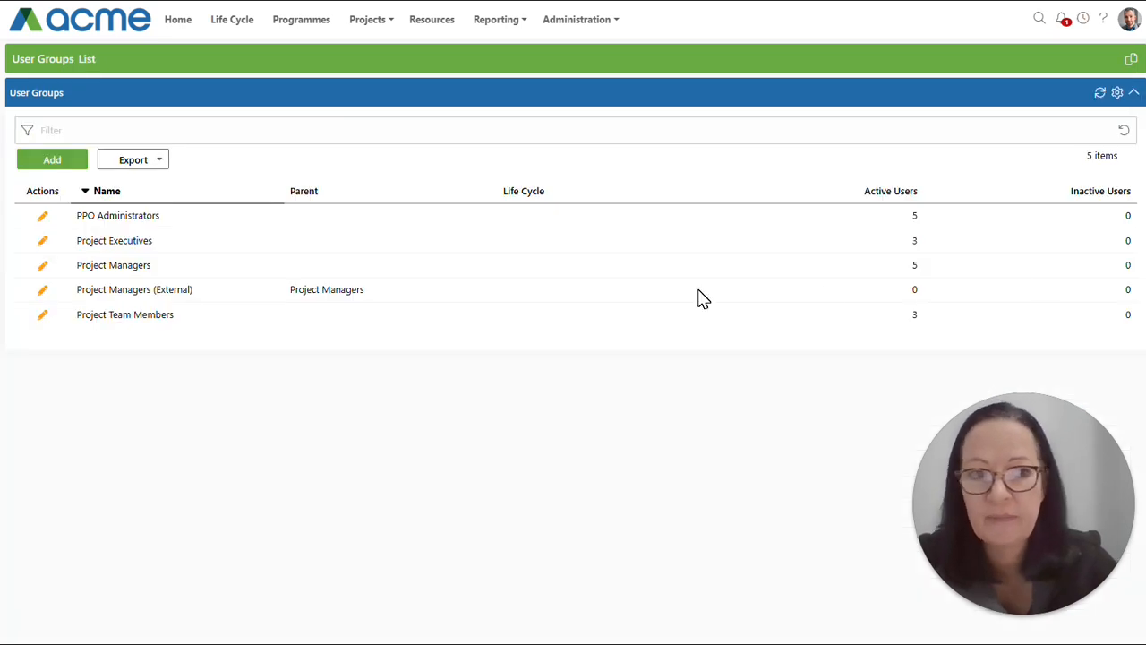
# Step: Open the Project Managers (External) group for editing, clear its parent and review its access rights
pyautogui.click(45, 298)
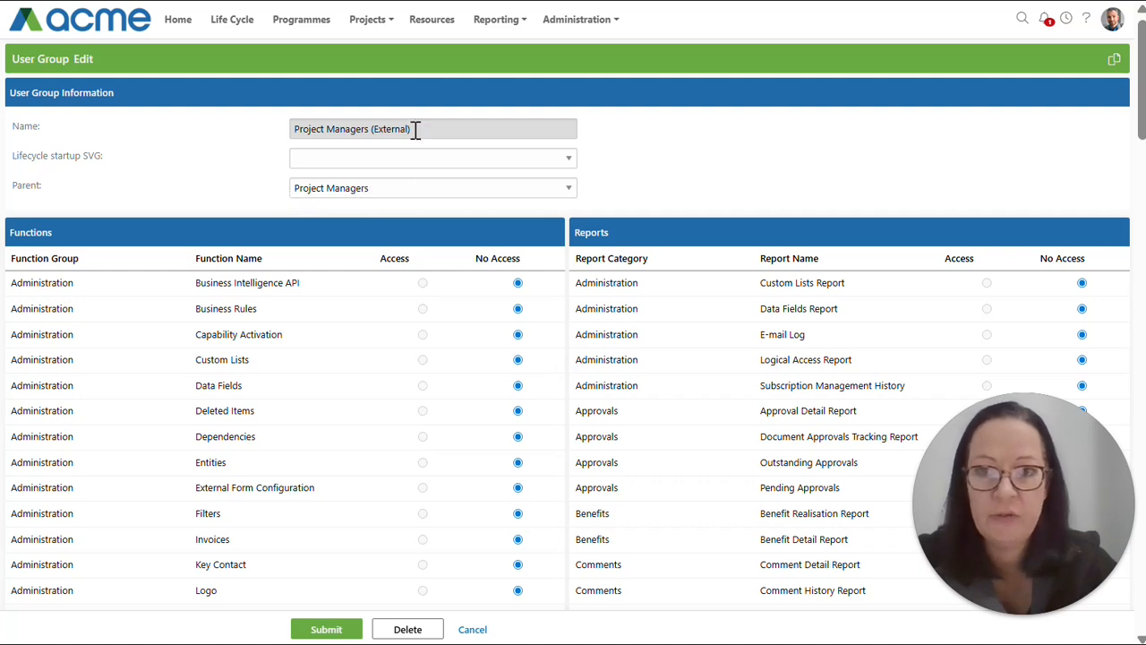
pyautogui.click(397, 190)
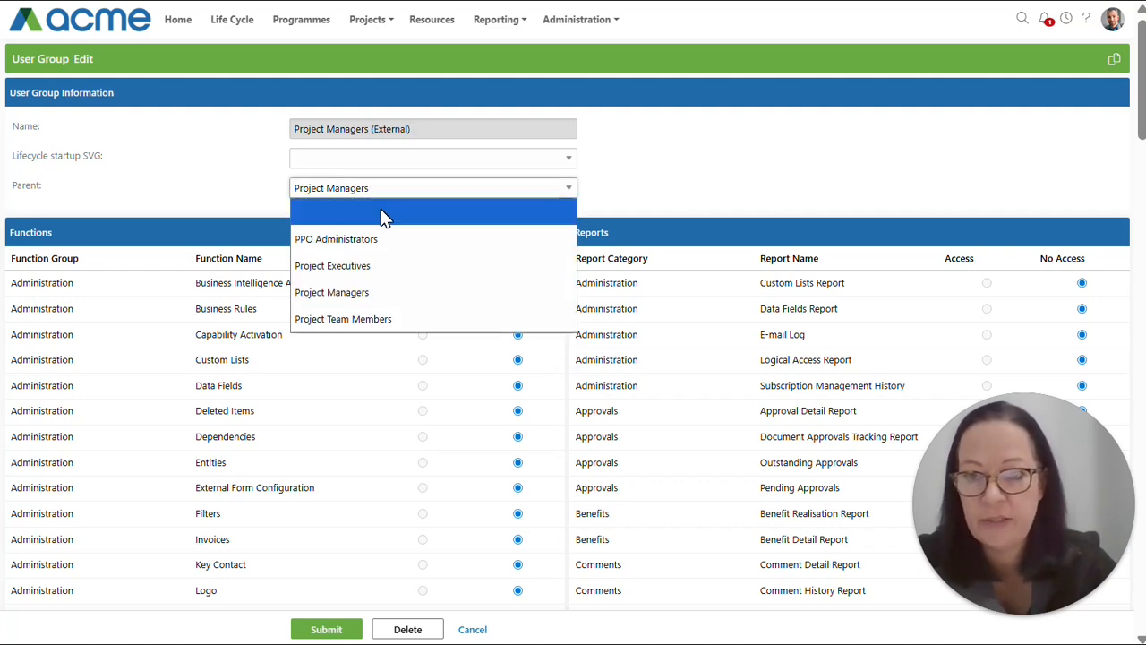
pyautogui.click(385, 215)
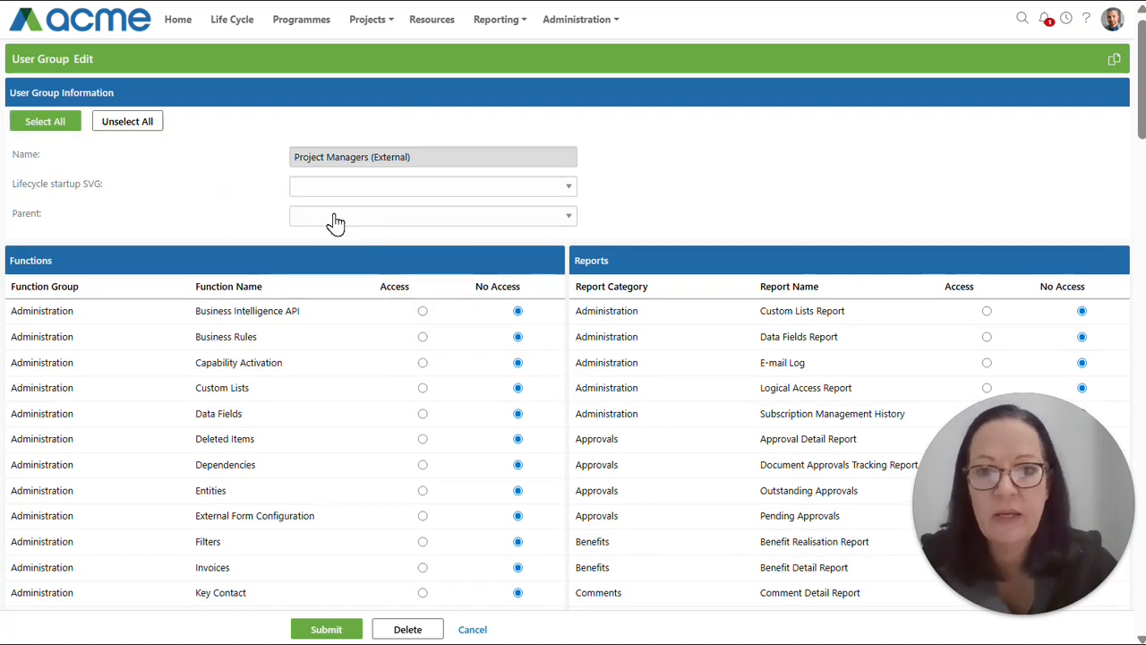
pyautogui.moveTo(5, 224); pyautogui.dragTo(69, 224)
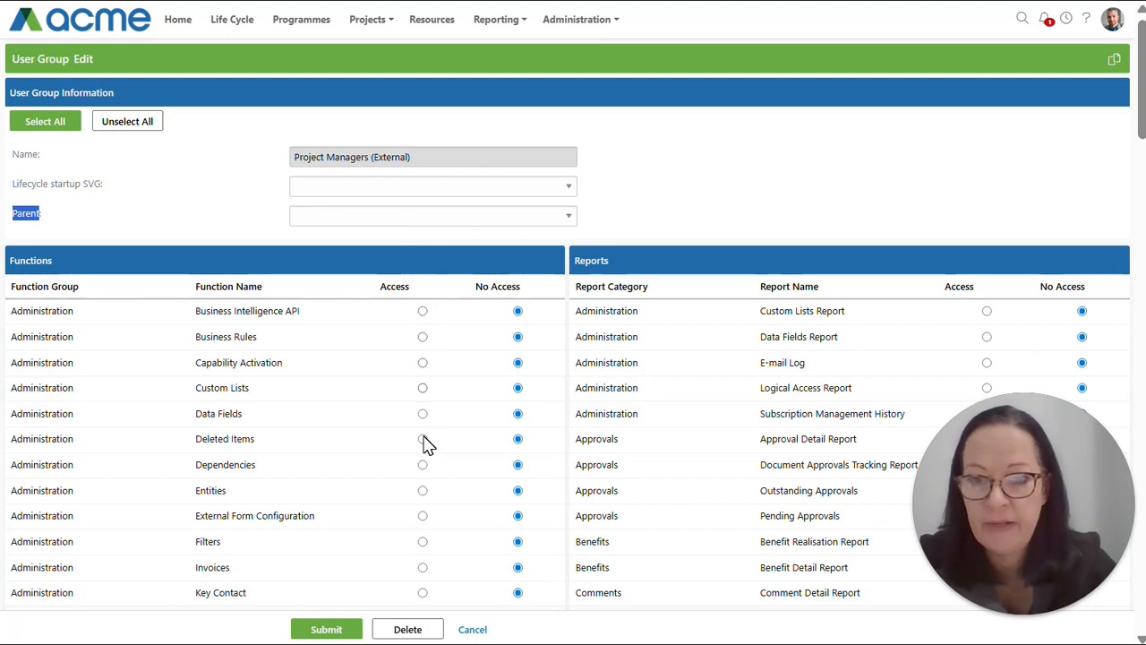
pyautogui.scroll(-8, 424, 418)
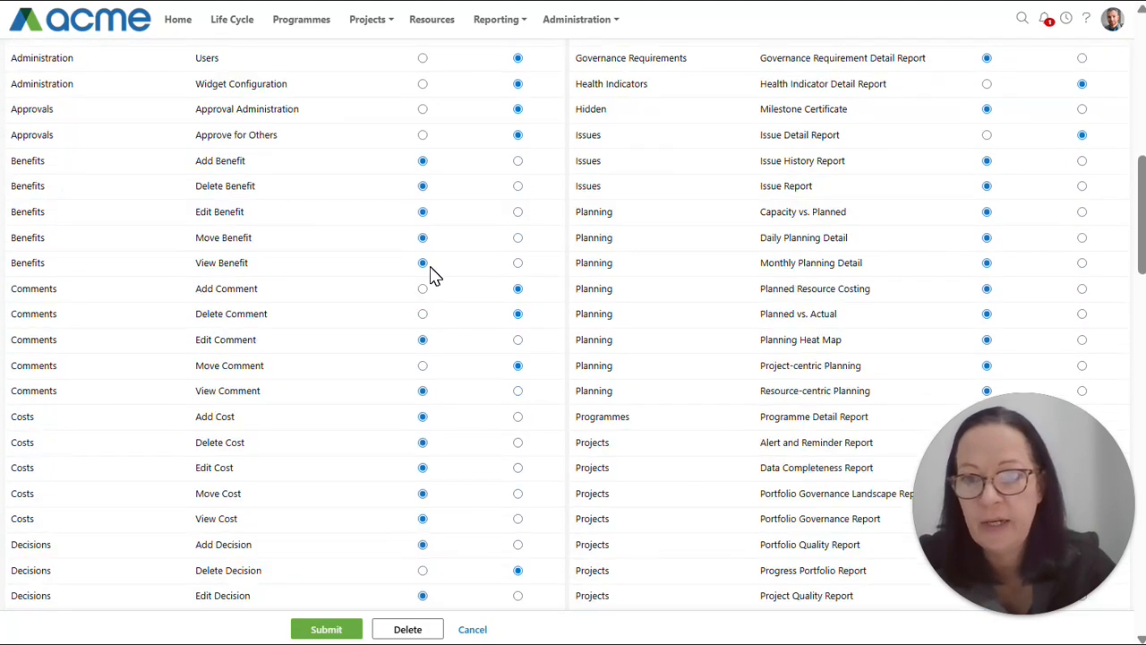
# Step: Revoke the Delete Benefit access right for the Project Managers (External) group, check its remaining function rights and save the group
pyautogui.click(519, 188)
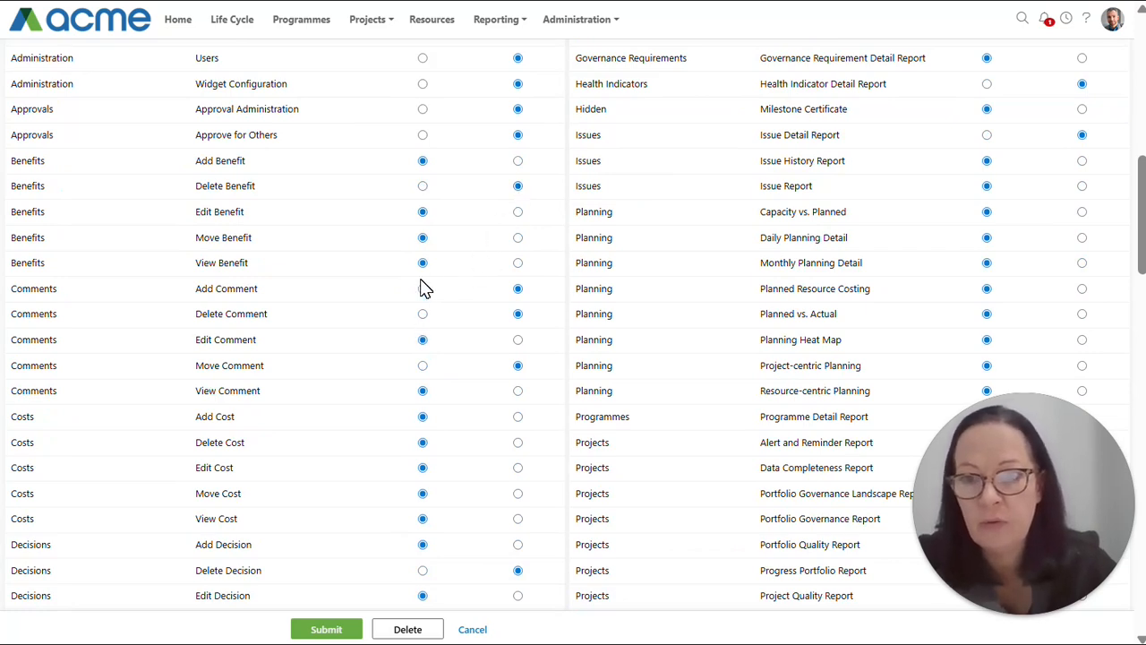
pyautogui.scroll(-6, 446, 516)
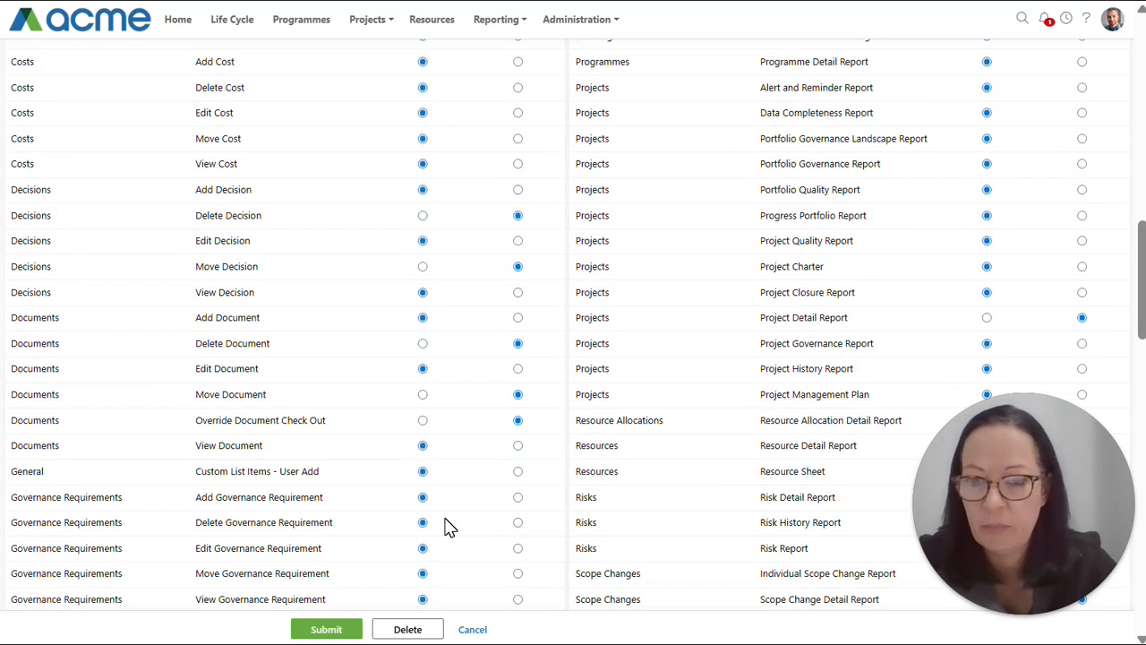
pyautogui.scroll(8, 452, 527)
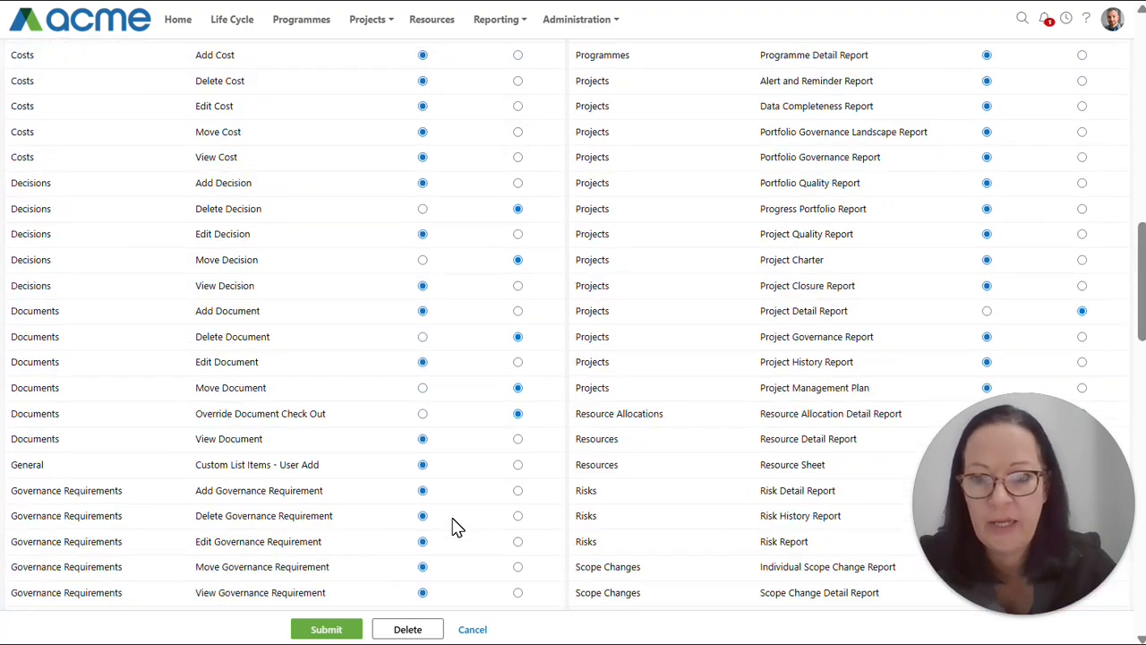
pyautogui.click(326, 629)
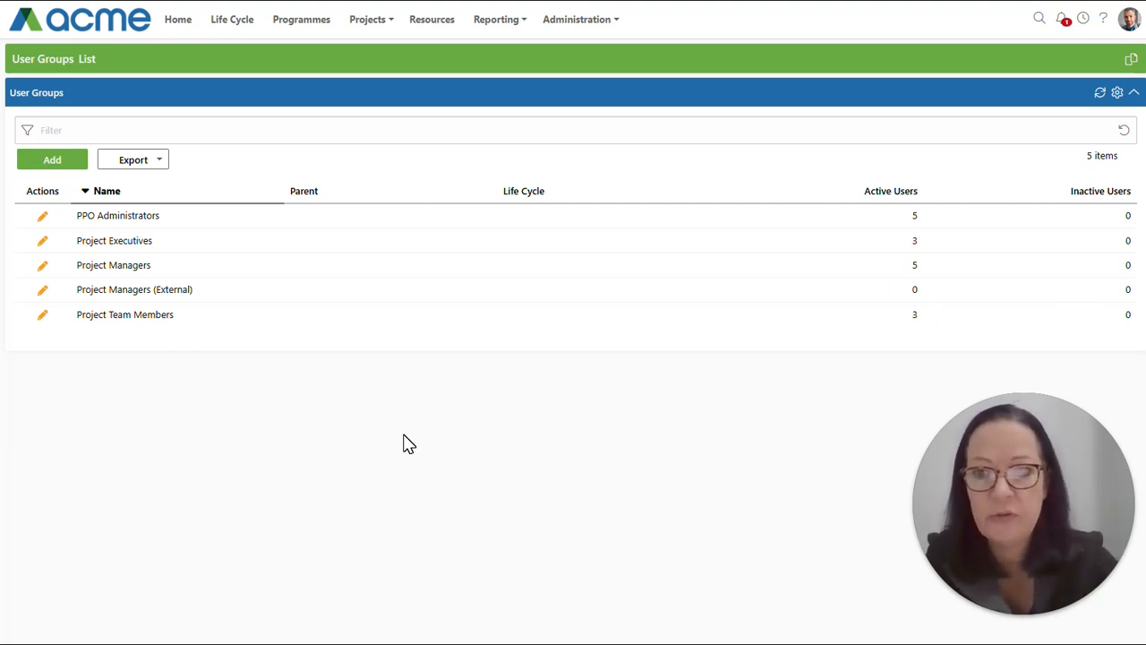
# Step: Open the reports page and select the Logical Access Report from the Administration report category
pyautogui.click(577, 19)
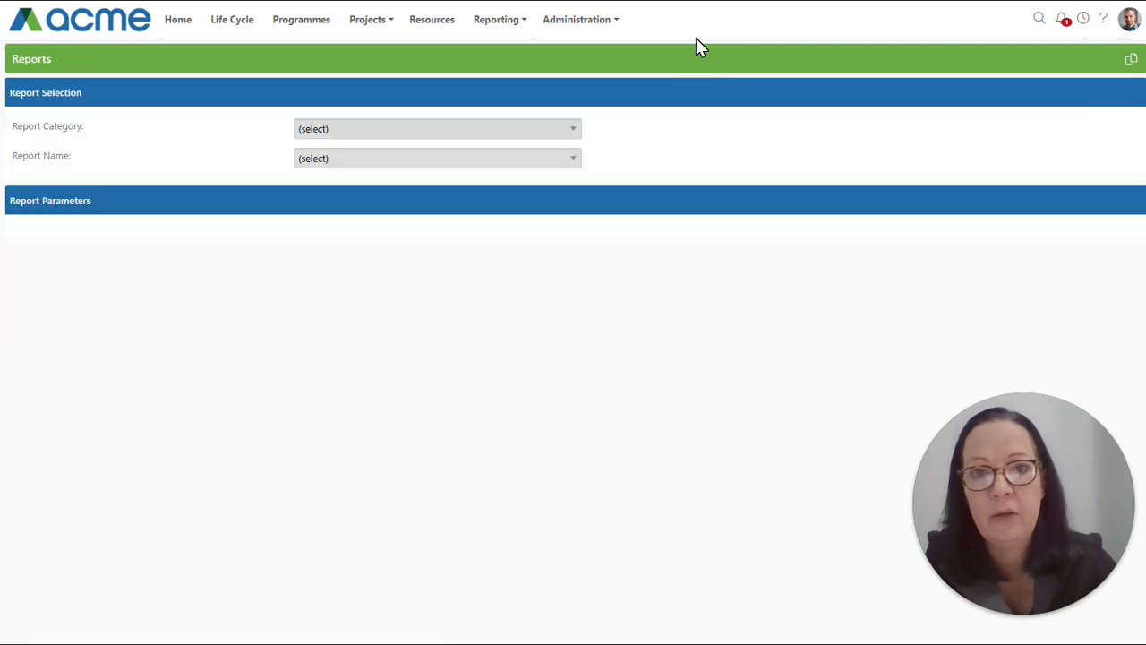
pyautogui.click(529, 135)
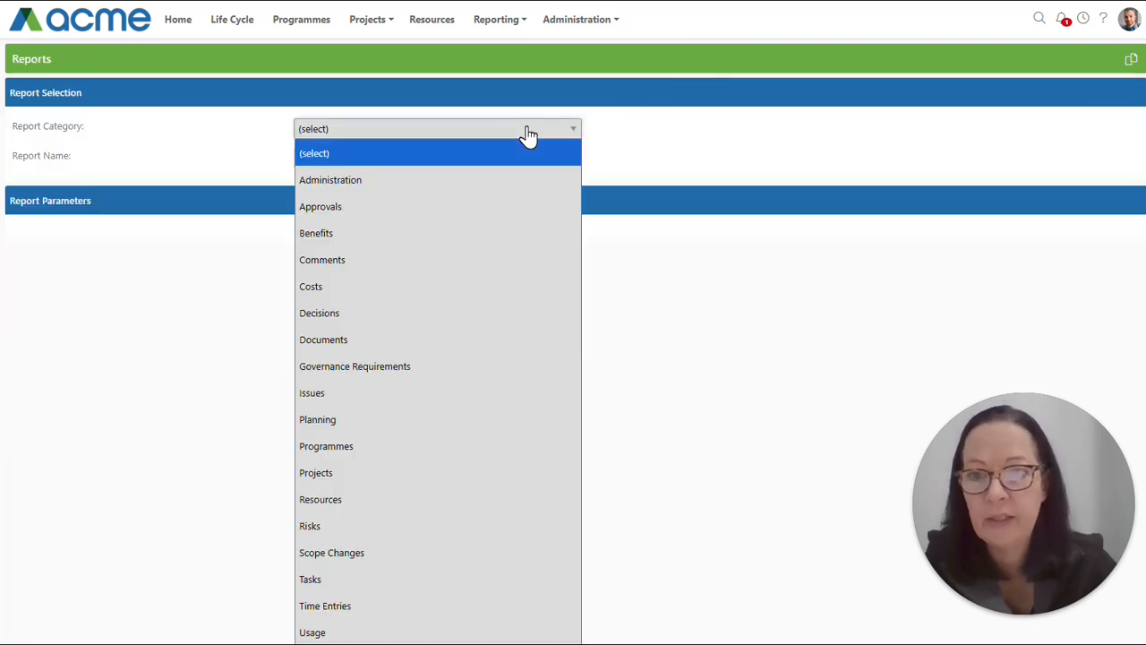
pyautogui.click(414, 186)
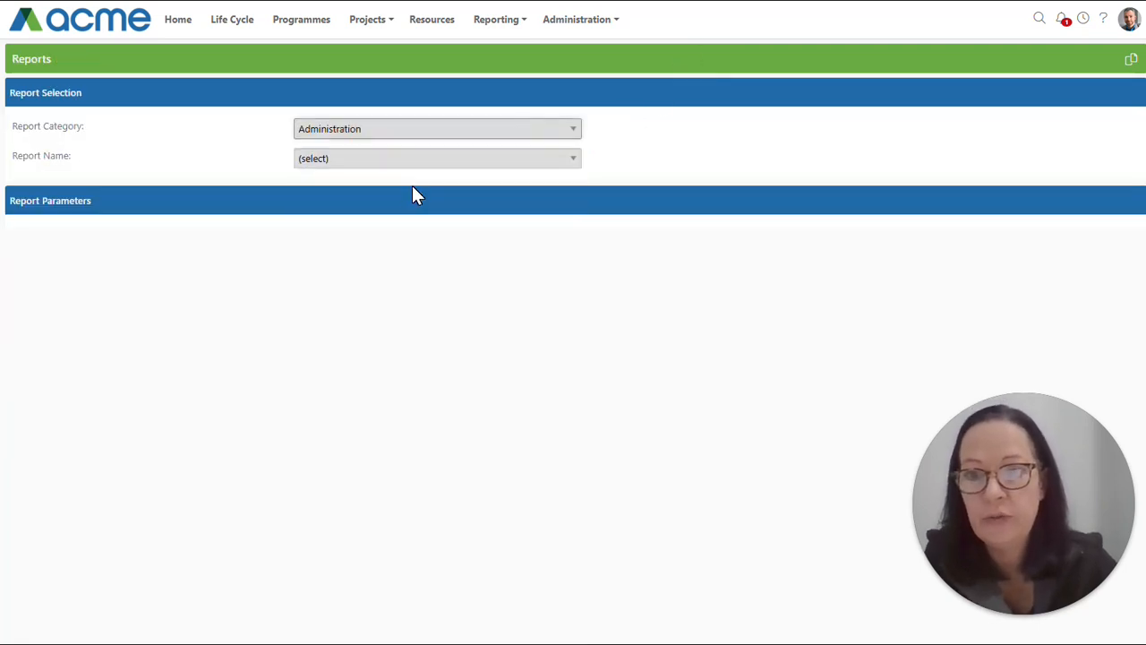
pyautogui.click(345, 159)
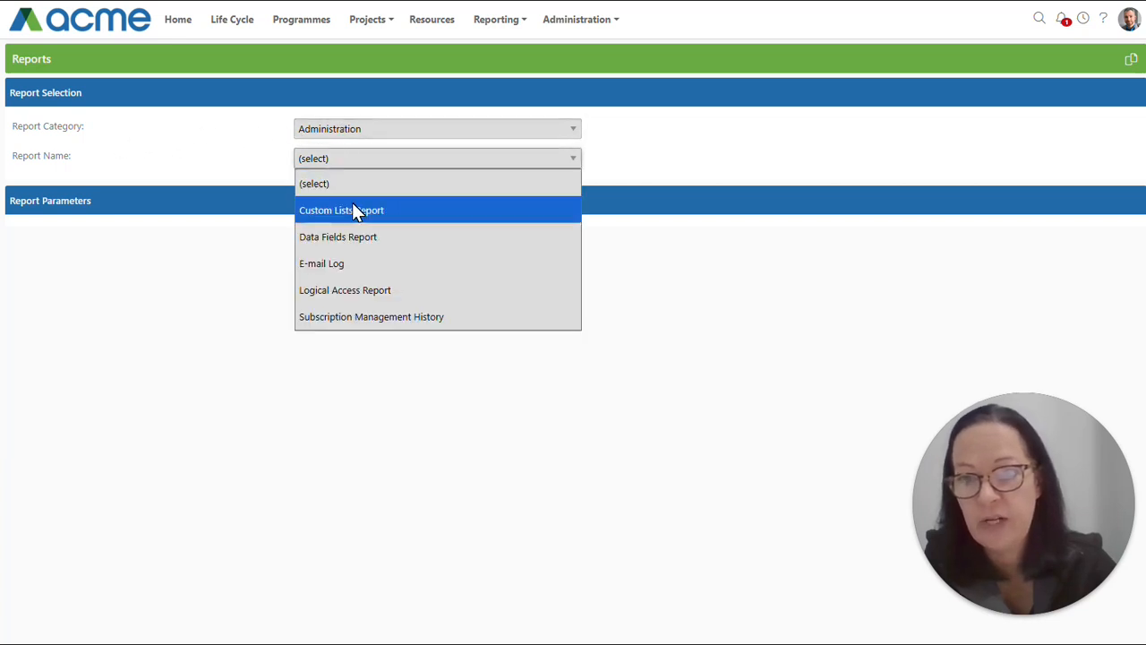
pyautogui.click(343, 293)
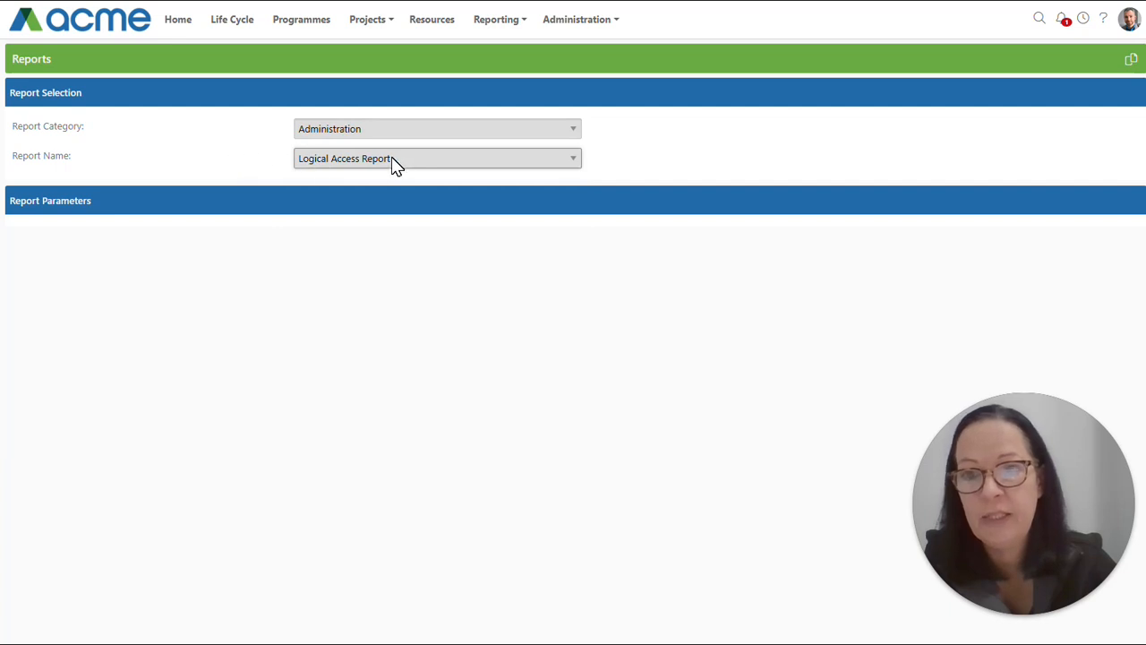